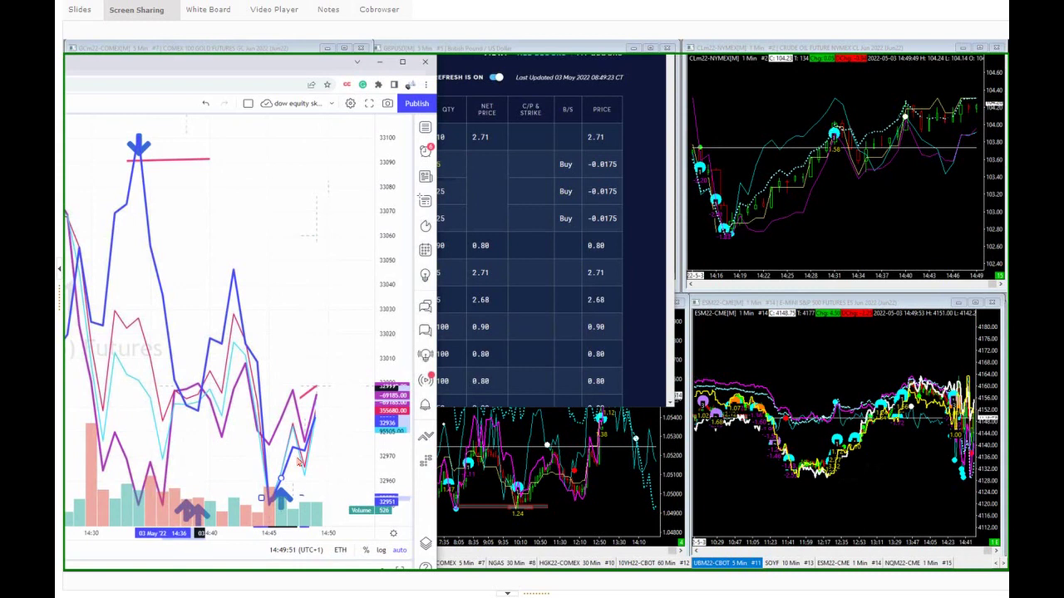
Draw a rising trend line on the Dow futures chart from the 14:36 low to 14:49, and place up arrows near 14:49 and 14:53.
{"action": "left_click_drag", "start_coordinate": [164, 501], "coordinate": [315, 393]}
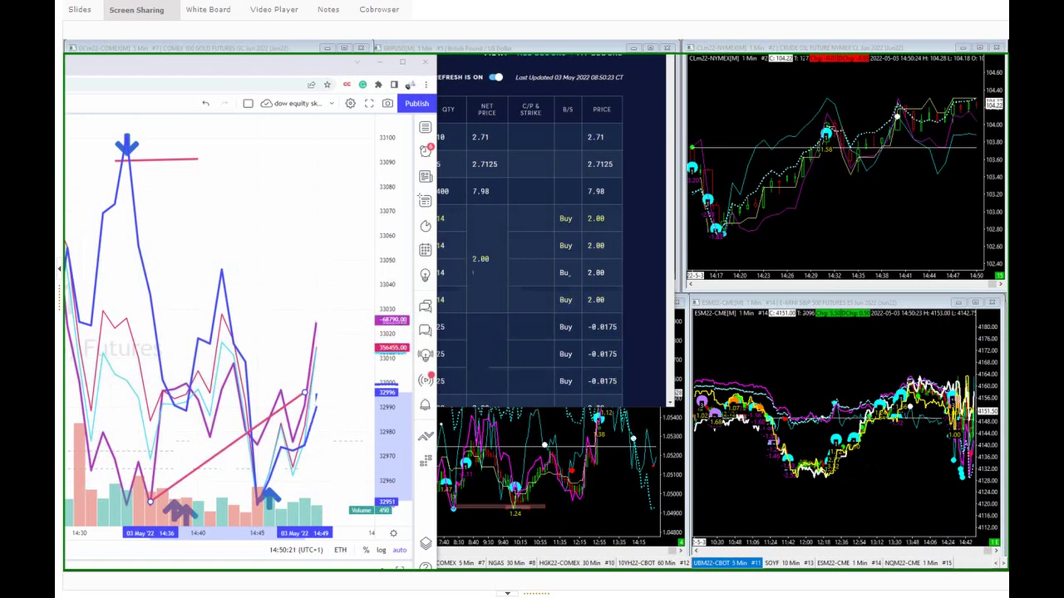
{"action": "left_click", "coordinate": [305, 456]}
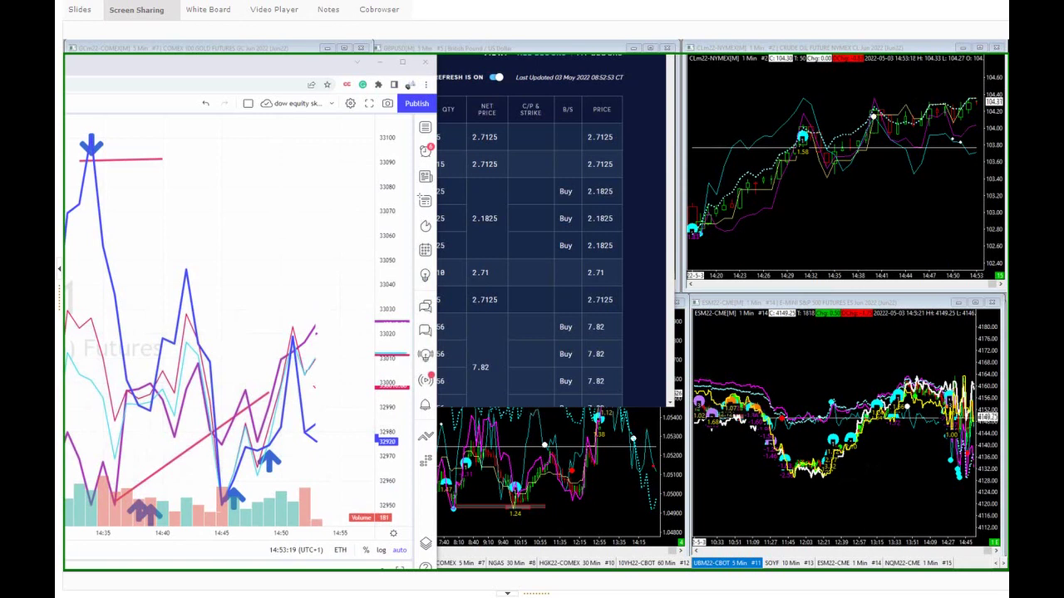
{"action": "left_click", "coordinate": [316, 434]}
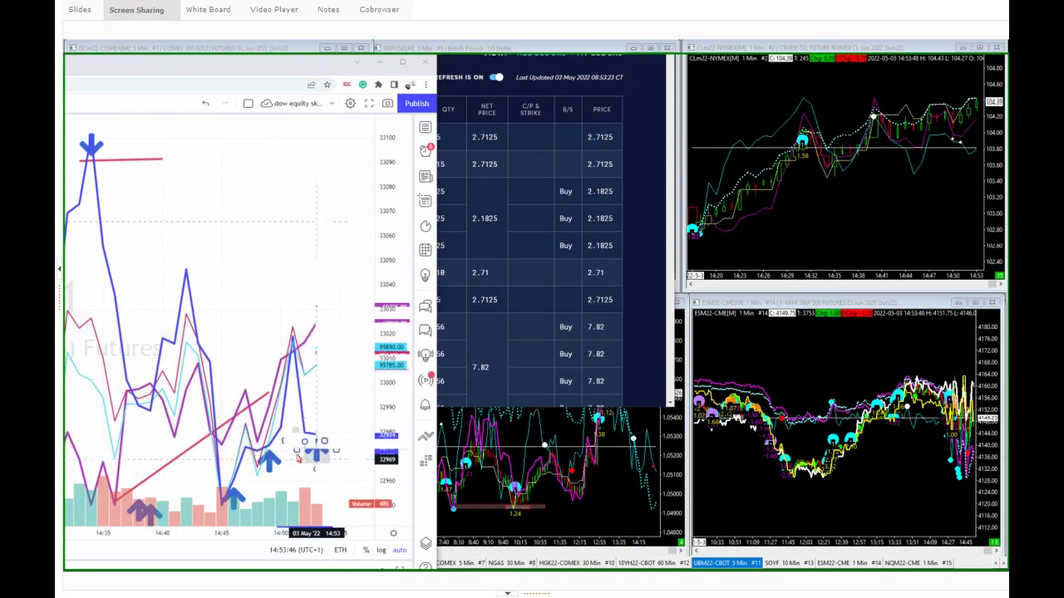
{"action": "left_click_drag", "start_coordinate": [317, 459], "coordinate": [306, 456]}
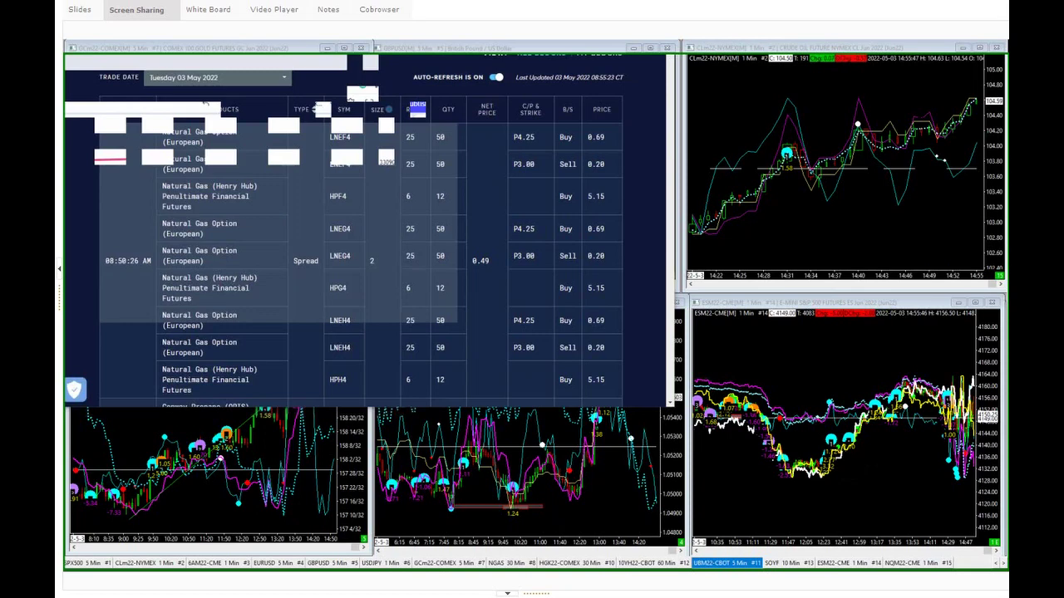
Examine the block trades listed for Tuesday 03 May 2022.
{"action": "scroll", "coordinate": [293, 217], "scroll_direction": "down", "scroll_amount": 5}
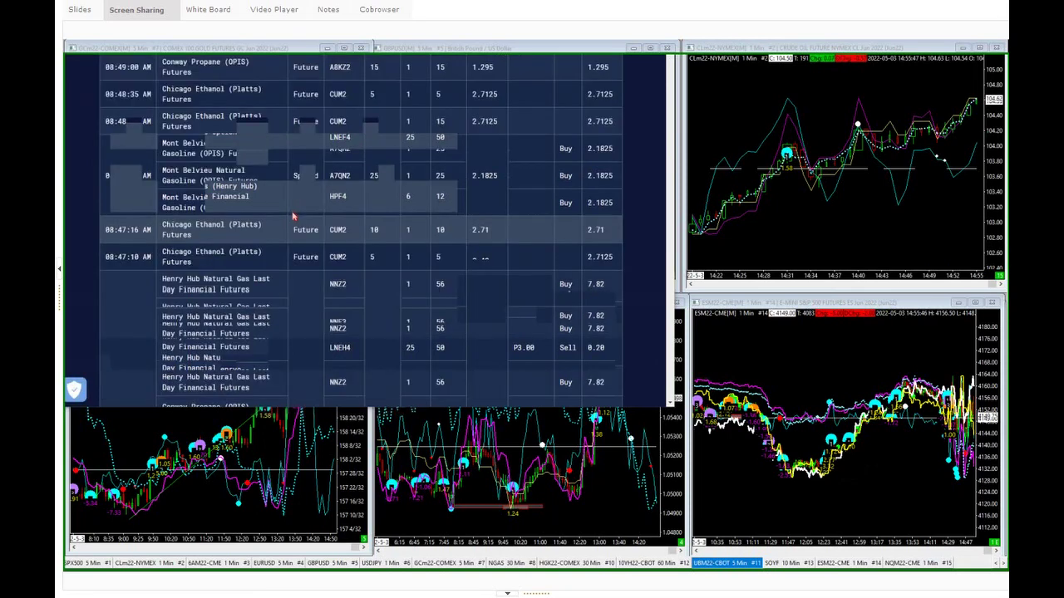
{"action": "scroll", "coordinate": [379, 335], "scroll_direction": "up", "scroll_amount": 4}
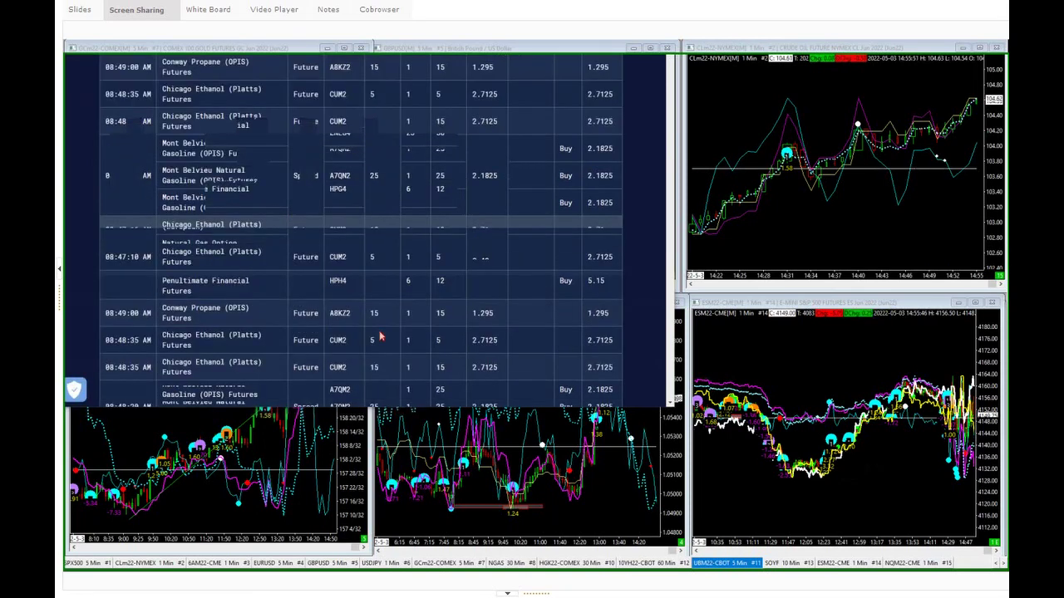
{"action": "scroll", "coordinate": [376, 313], "scroll_direction": "down", "scroll_amount": 5}
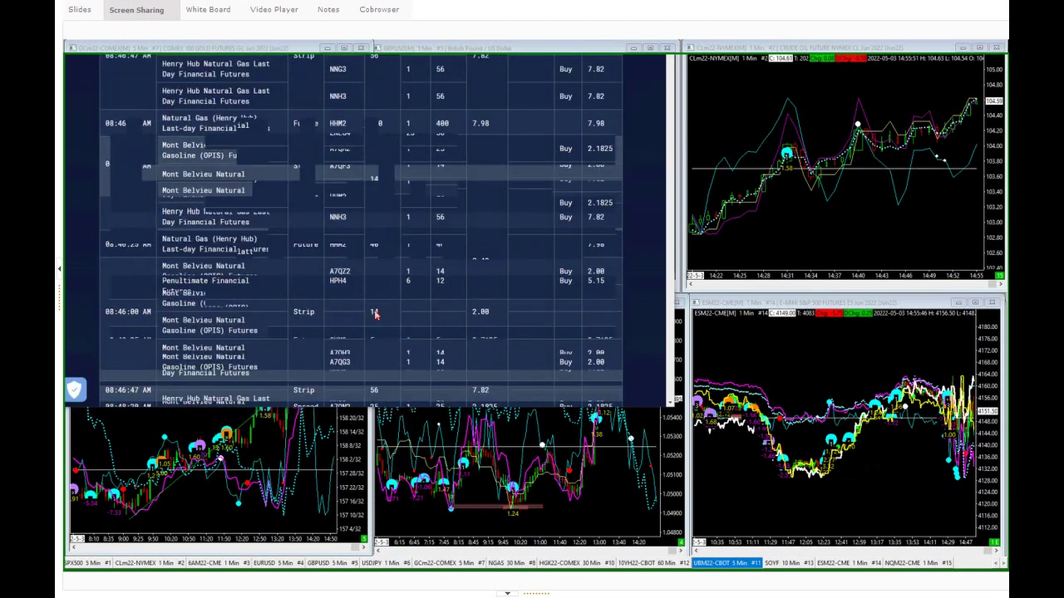
{"action": "scroll", "coordinate": [375, 313], "scroll_direction": "down", "scroll_amount": 3}
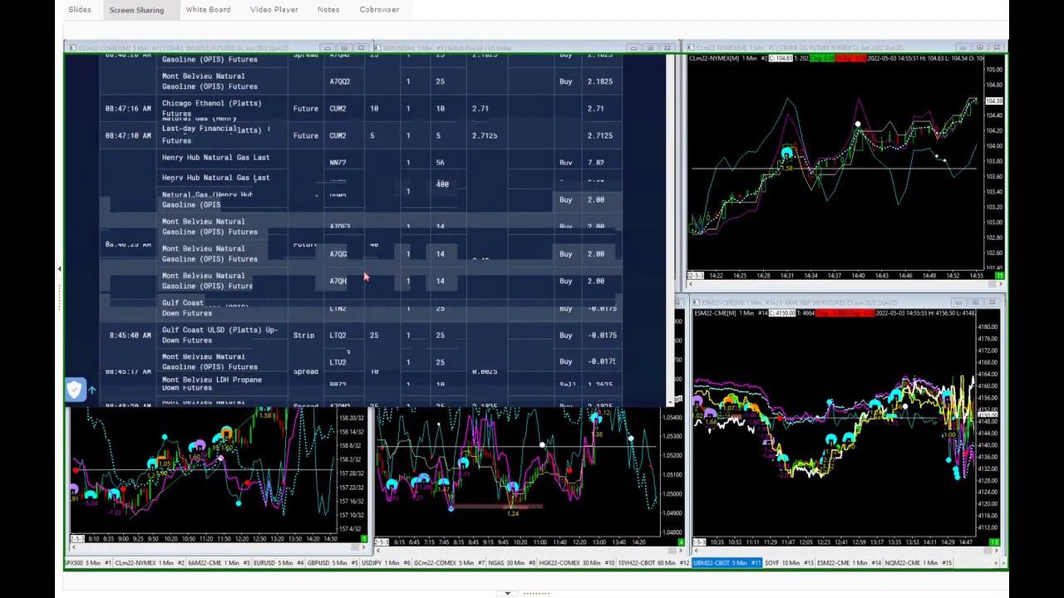
{"action": "scroll", "coordinate": [364, 277], "scroll_direction": "down", "scroll_amount": 3}
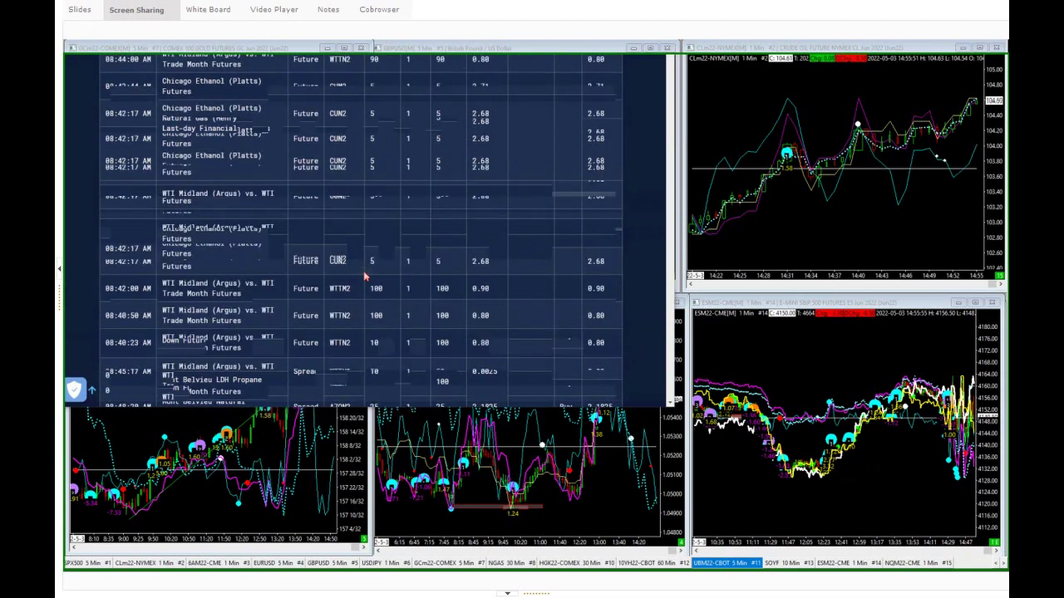
{"action": "scroll", "coordinate": [364, 276], "scroll_direction": "down", "scroll_amount": 3}
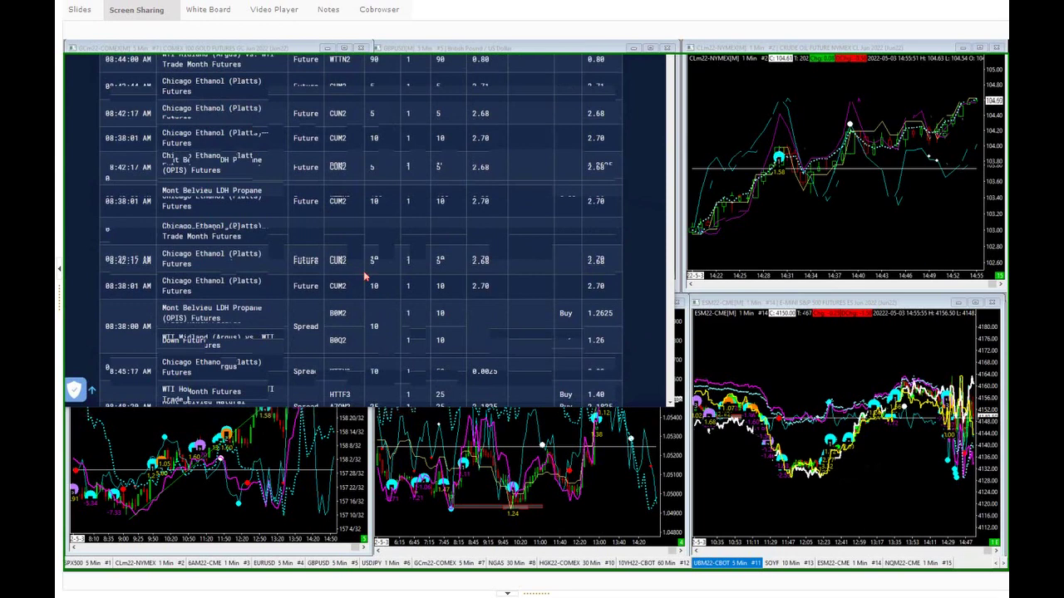
{"action": "scroll", "coordinate": [364, 277], "scroll_direction": "down", "scroll_amount": 3}
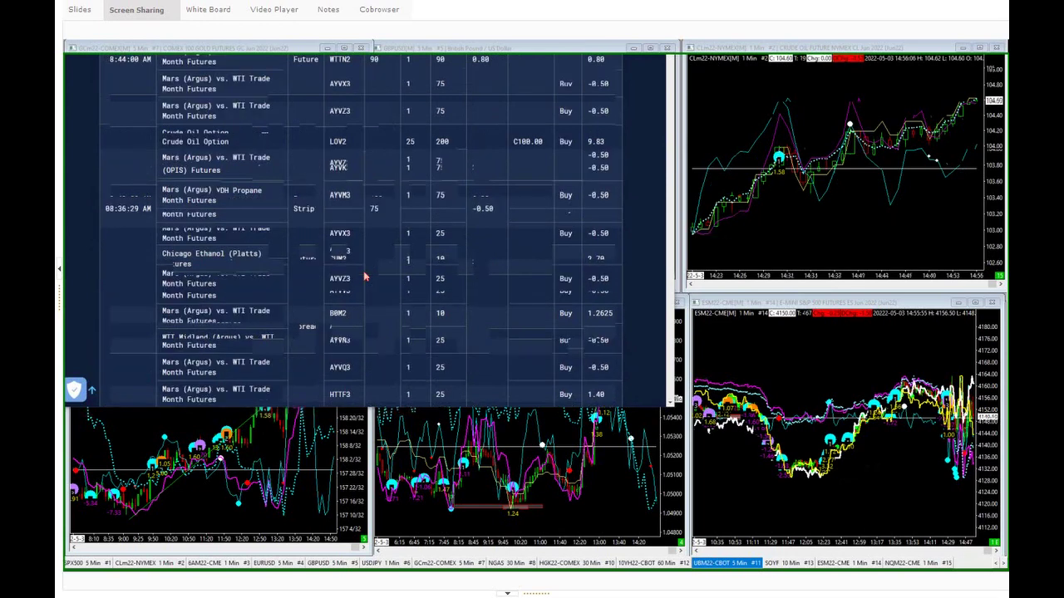
{"action": "scroll", "coordinate": [364, 276], "scroll_direction": "down", "scroll_amount": 3}
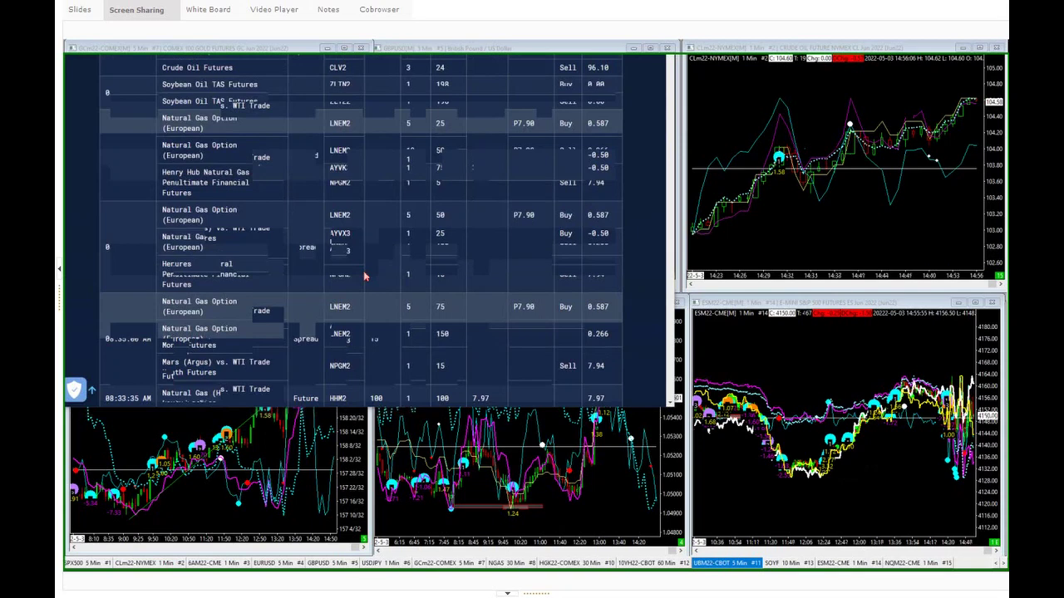
{"action": "scroll", "coordinate": [363, 226], "scroll_direction": "up", "scroll_amount": 3}
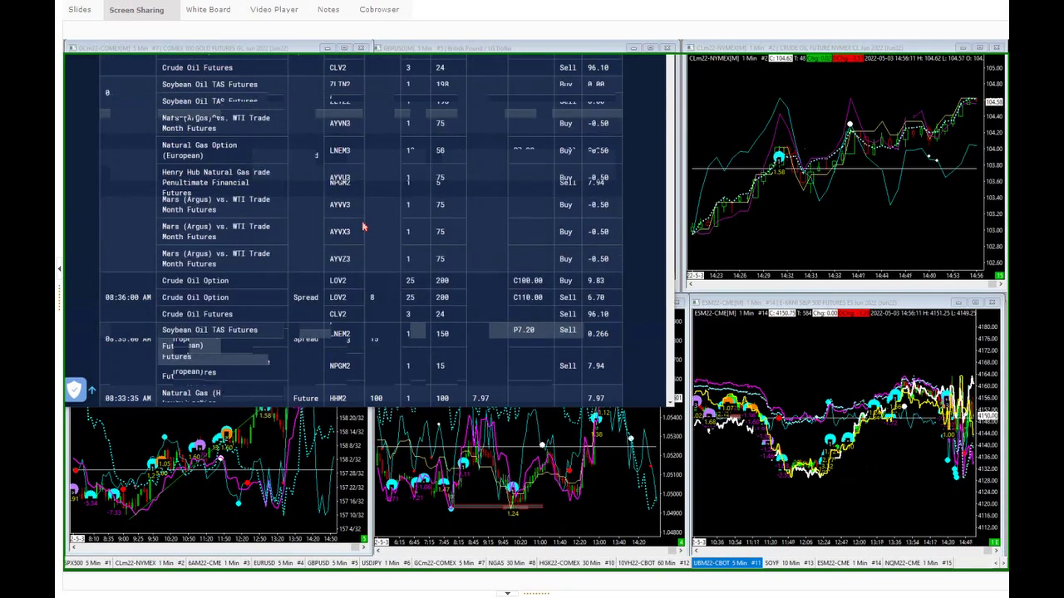
{"action": "scroll", "coordinate": [362, 289], "scroll_direction": "up", "scroll_amount": 5}
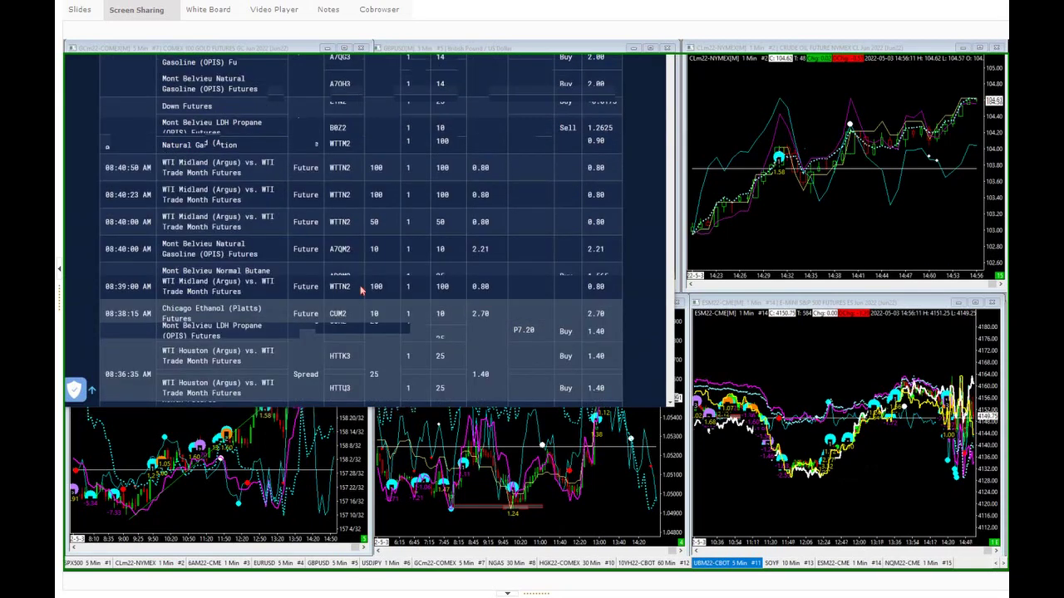
{"action": "scroll", "coordinate": [360, 286], "scroll_direction": "down", "scroll_amount": 5}
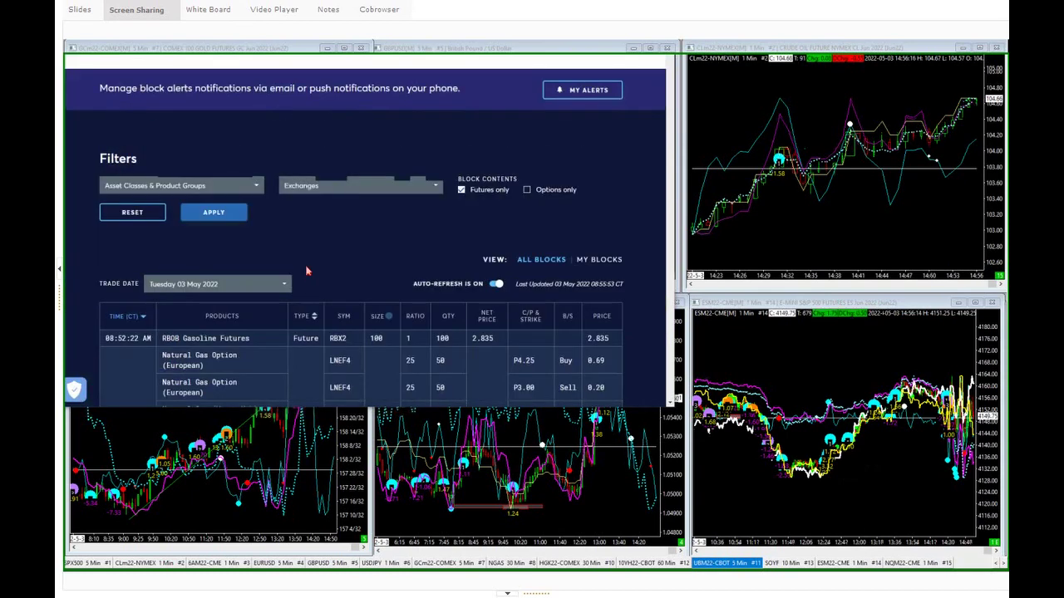
Select Crude Oil among the asset classes and product groups in the block trade filters.
{"action": "left_click", "coordinate": [256, 186]}
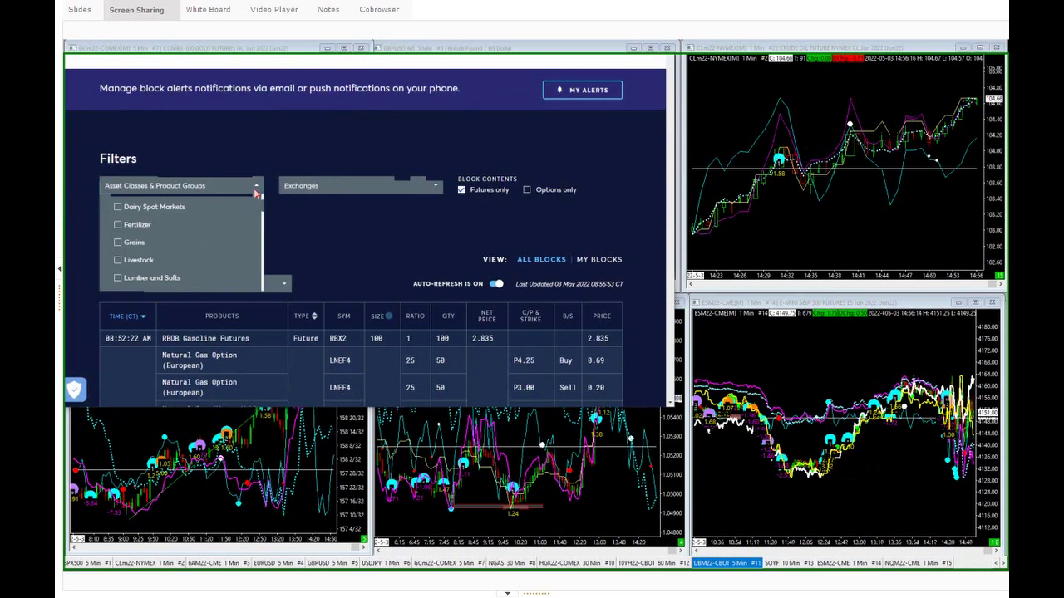
{"action": "scroll", "coordinate": [204, 230], "scroll_direction": "down", "scroll_amount": 3}
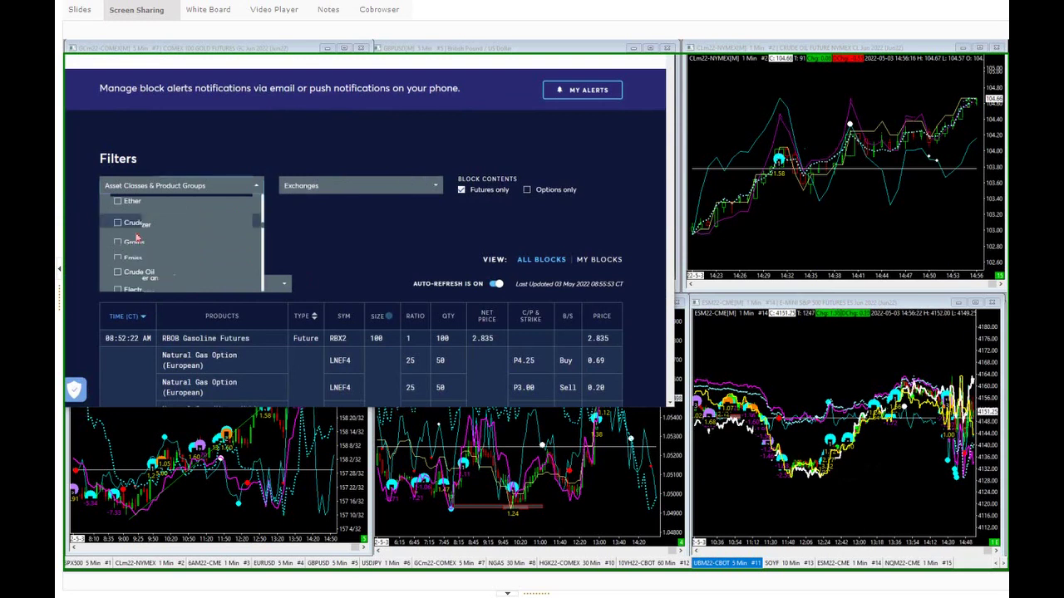
{"action": "scroll", "coordinate": [202, 231], "scroll_direction": "down", "scroll_amount": 2}
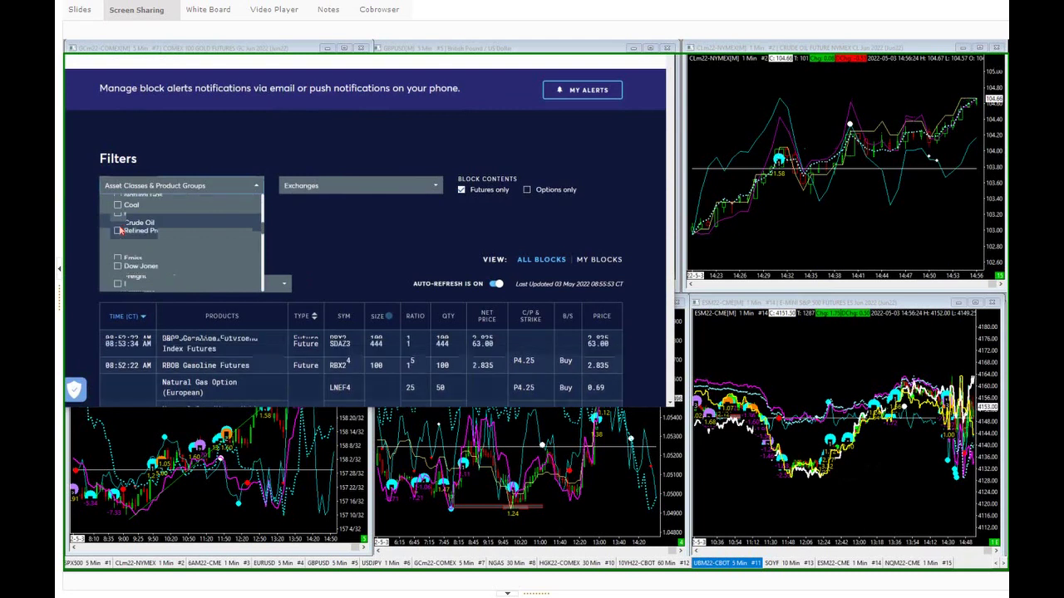
Add the Dow Jones, Nasdaq, Russell and S&P equity groups to the block trade filter.
{"action": "scroll", "coordinate": [176, 252], "scroll_direction": "down", "scroll_amount": 2}
{"action": "scroll", "coordinate": [176, 251], "scroll_direction": "down", "scroll_amount": 2}
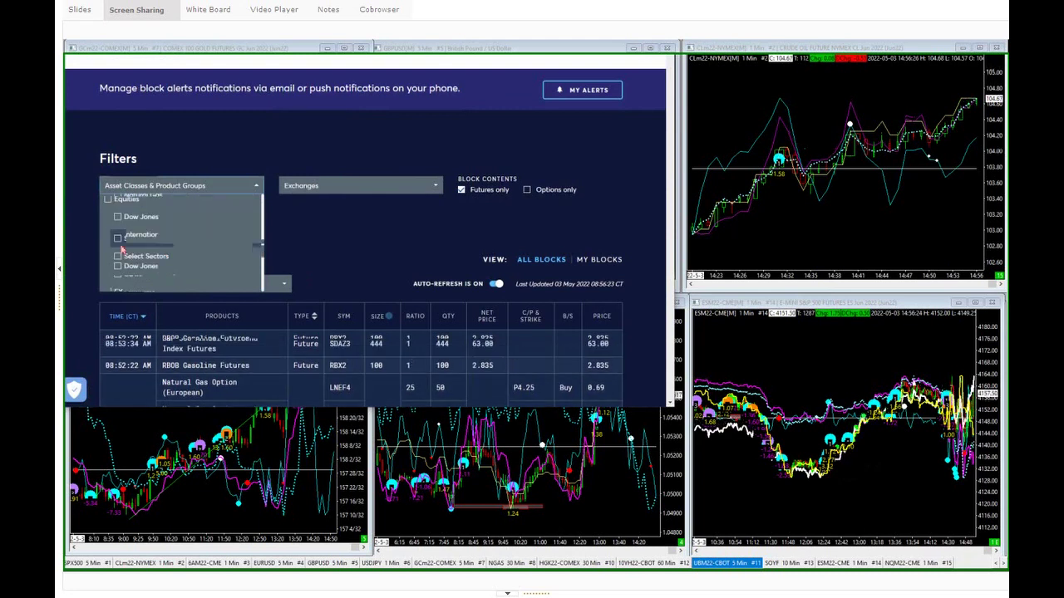
{"action": "scroll", "coordinate": [122, 249], "scroll_direction": "down", "scroll_amount": 2}
{"action": "left_click", "coordinate": [119, 232]}
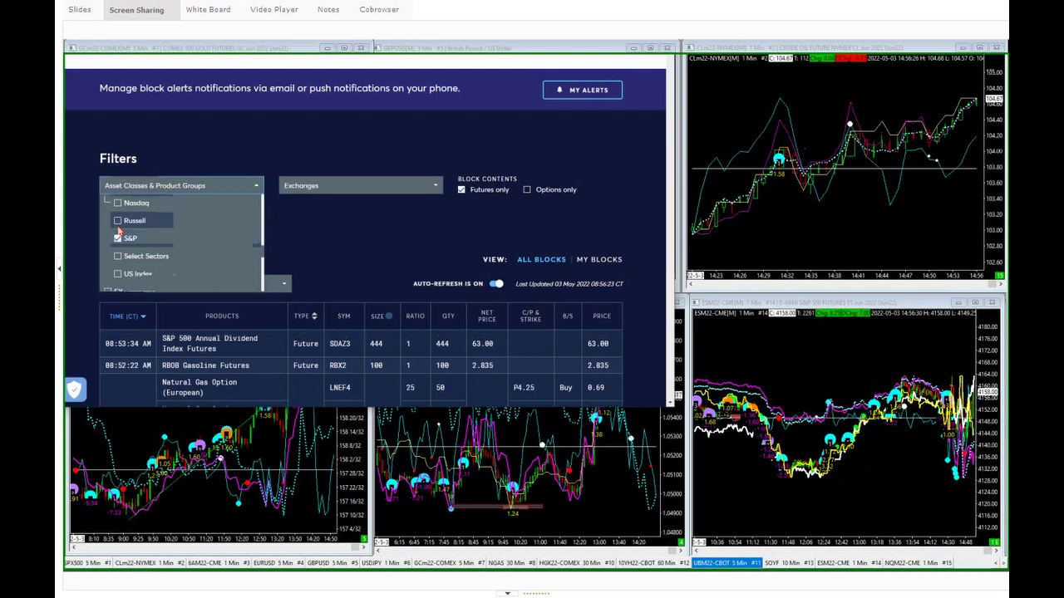
{"action": "scroll", "coordinate": [120, 211], "scroll_direction": "up", "scroll_amount": 1}
{"action": "left_click", "coordinate": [118, 218]}
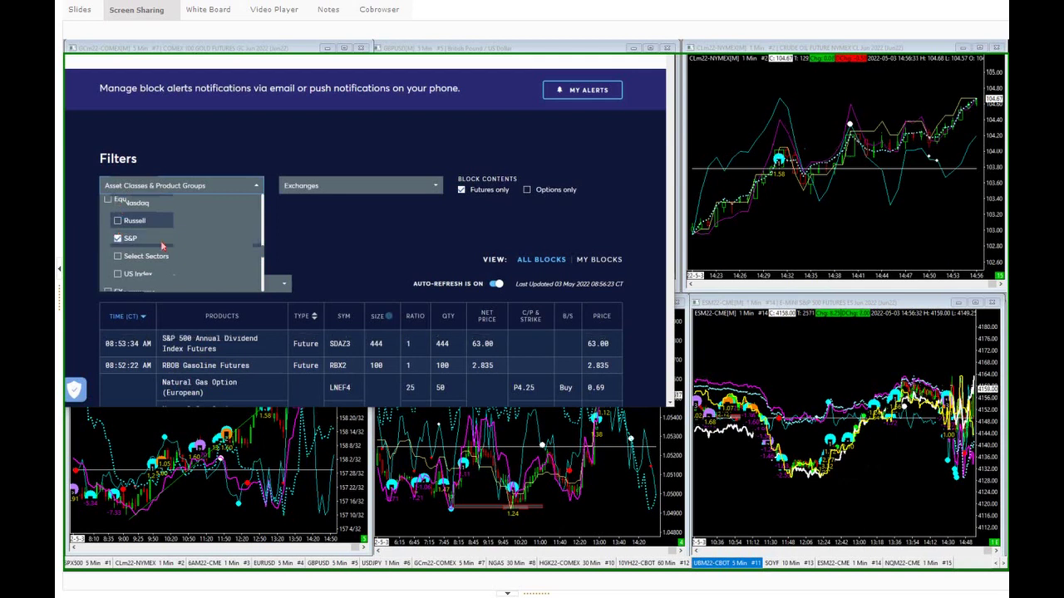
{"action": "scroll", "coordinate": [118, 220], "scroll_direction": "up", "scroll_amount": 1}
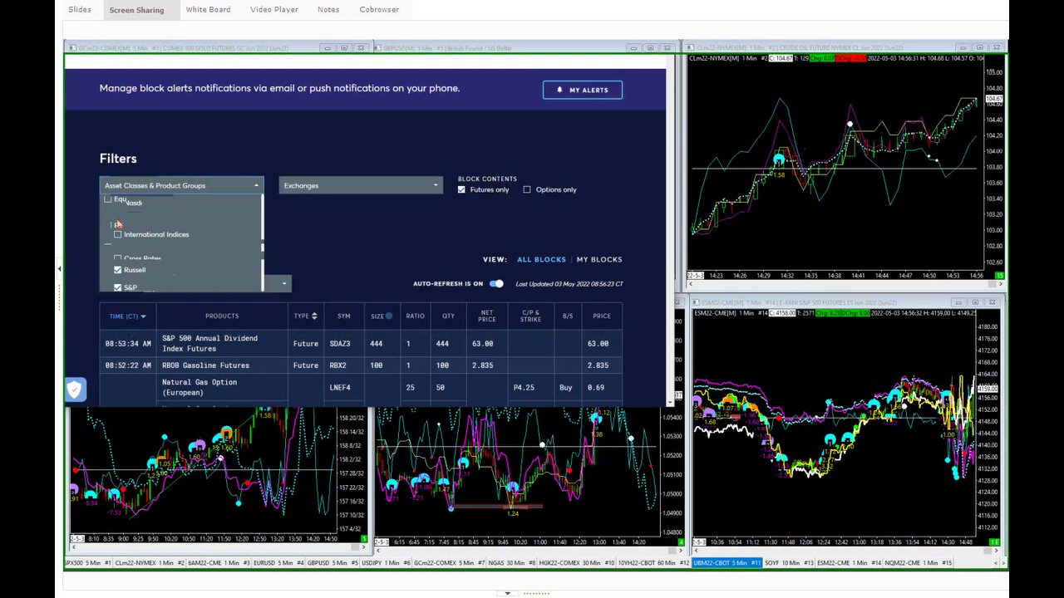
Add US Treasury and Precious metals to the product groups and apply the block trade filters.
{"action": "scroll", "coordinate": [163, 250], "scroll_direction": "up", "scroll_amount": 1}
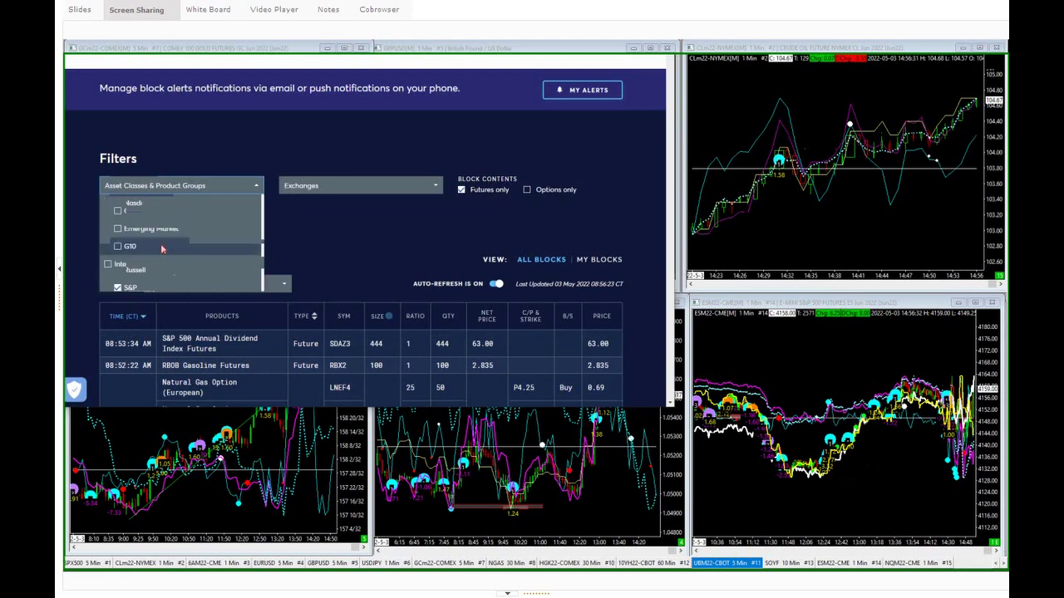
{"action": "scroll", "coordinate": [118, 272], "scroll_direction": "down", "scroll_amount": 2}
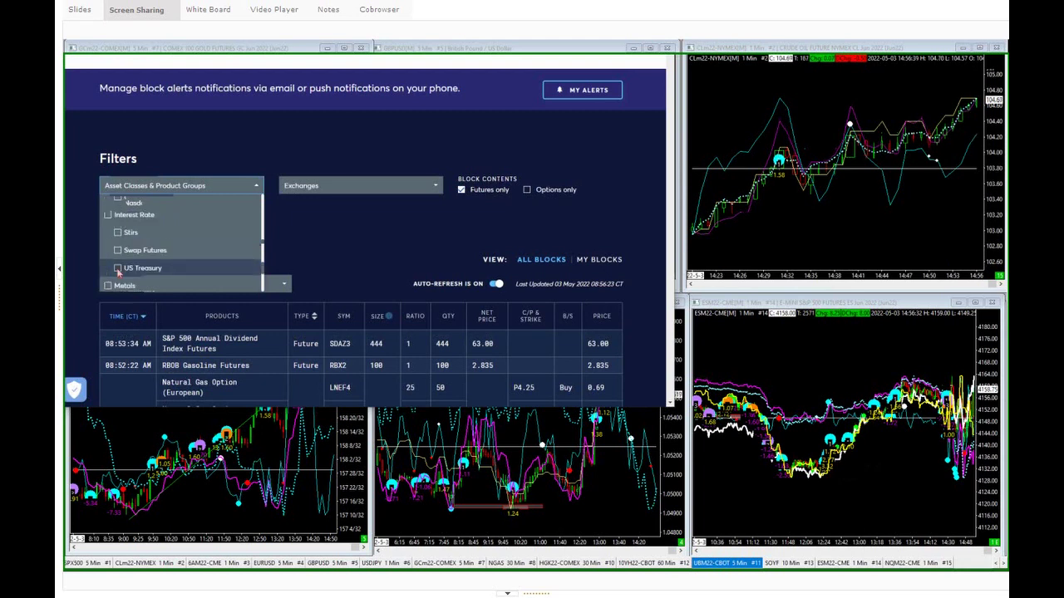
{"action": "scroll", "coordinate": [163, 271], "scroll_direction": "down", "scroll_amount": 1}
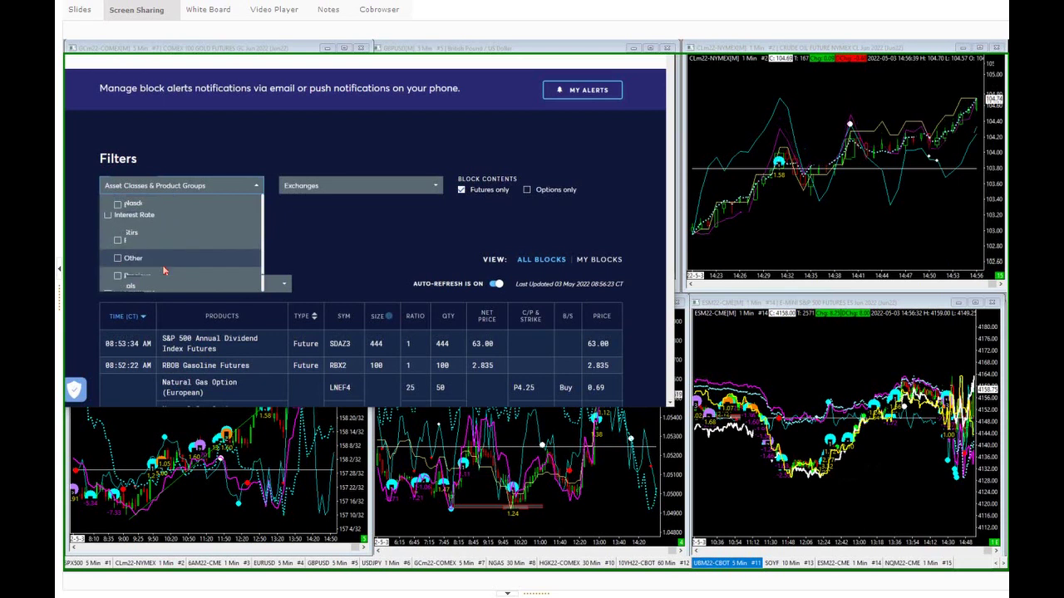
{"action": "scroll", "coordinate": [151, 280], "scroll_direction": "down", "scroll_amount": 1}
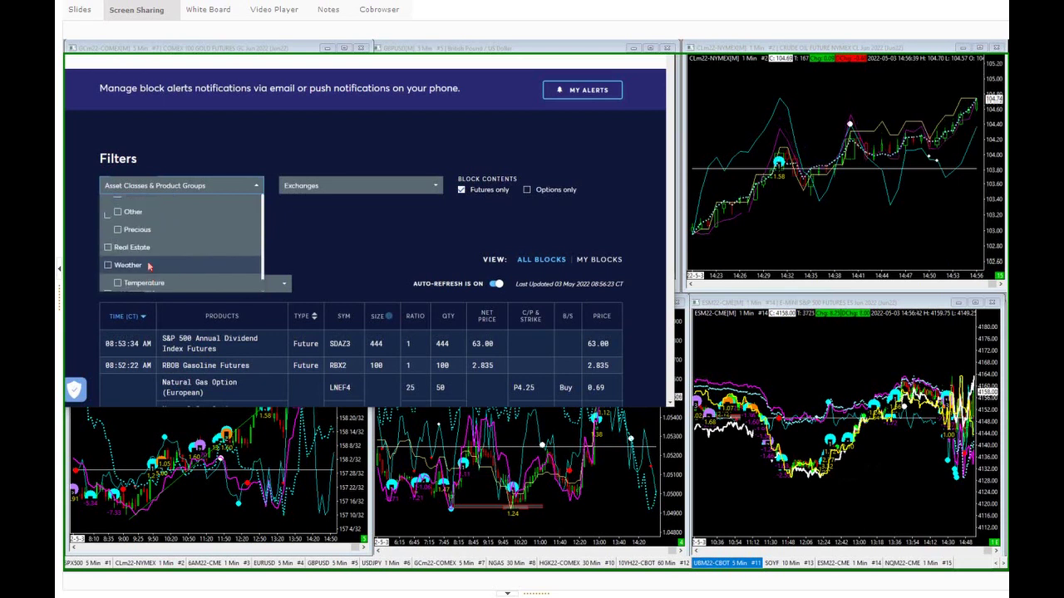
{"action": "scroll", "coordinate": [117, 283], "scroll_direction": "up", "scroll_amount": 1}
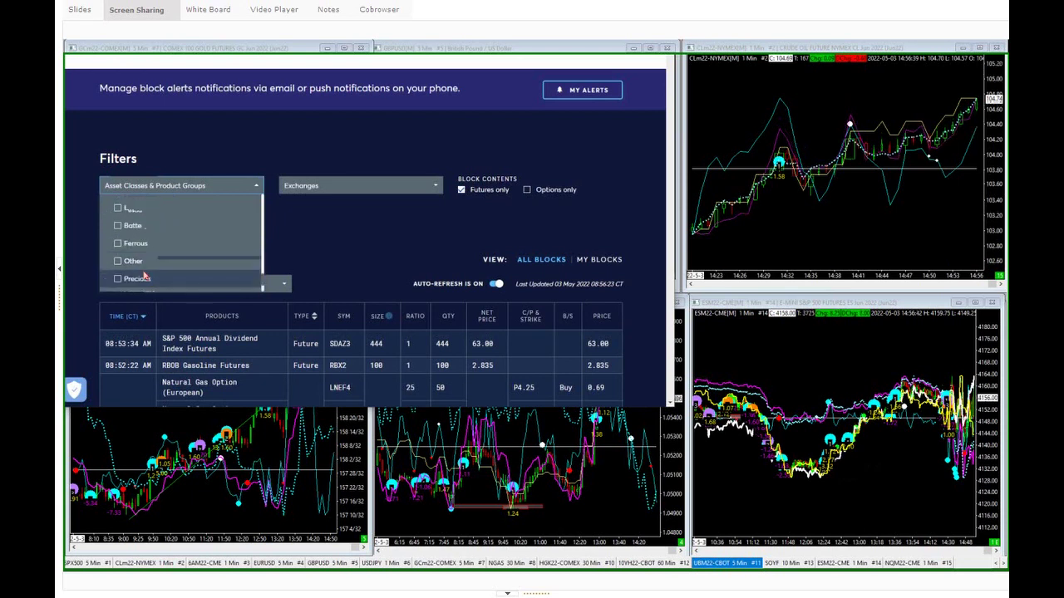
{"action": "left_click", "coordinate": [118, 280]}
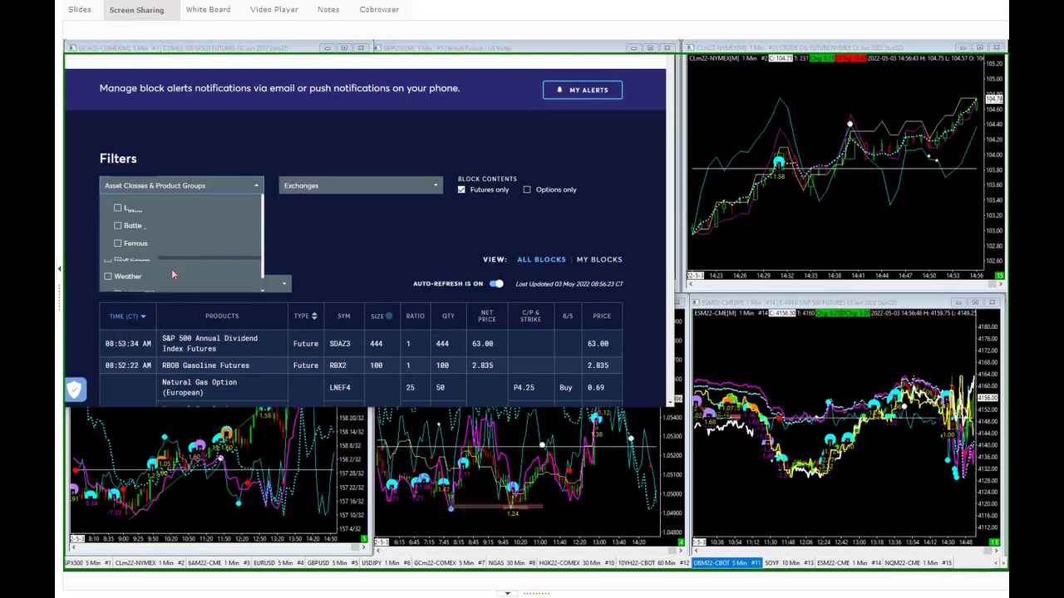
{"action": "scroll", "coordinate": [171, 268], "scroll_direction": "down", "scroll_amount": 1}
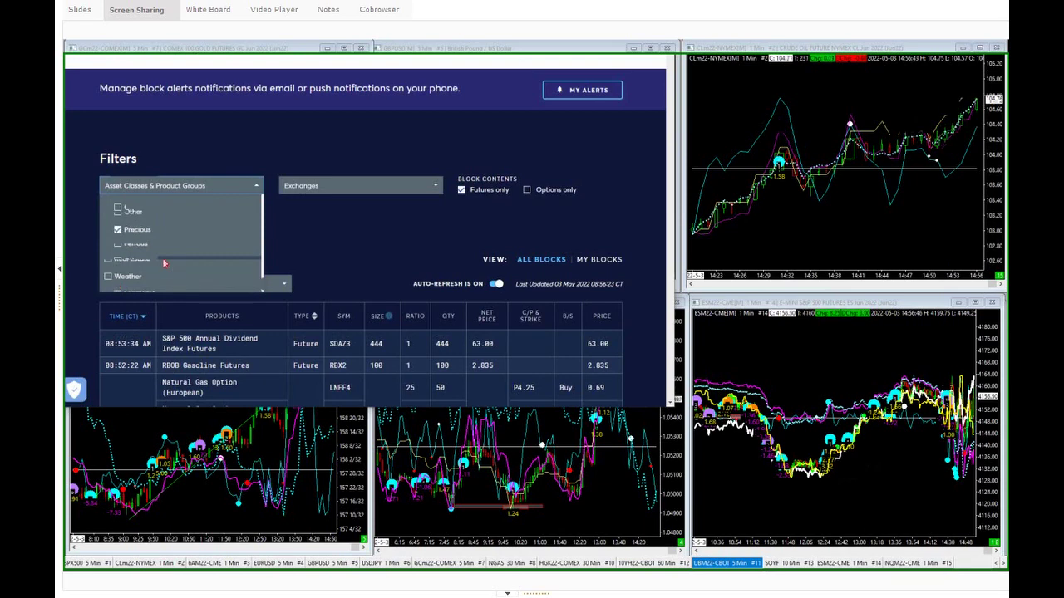
{"action": "scroll", "coordinate": [164, 264], "scroll_direction": "down", "scroll_amount": 1}
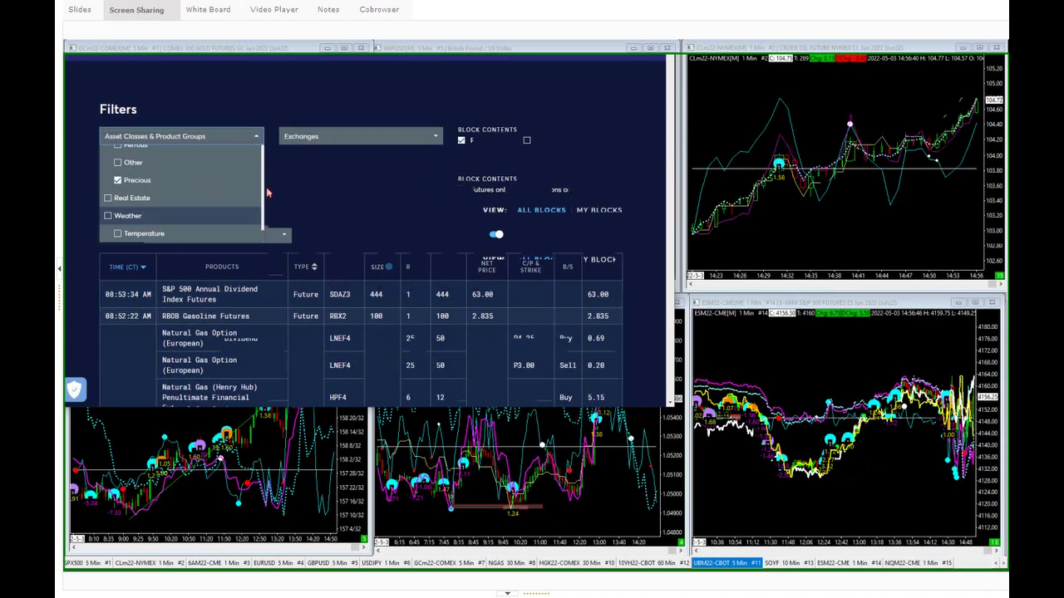
{"action": "left_click", "coordinate": [339, 176]}
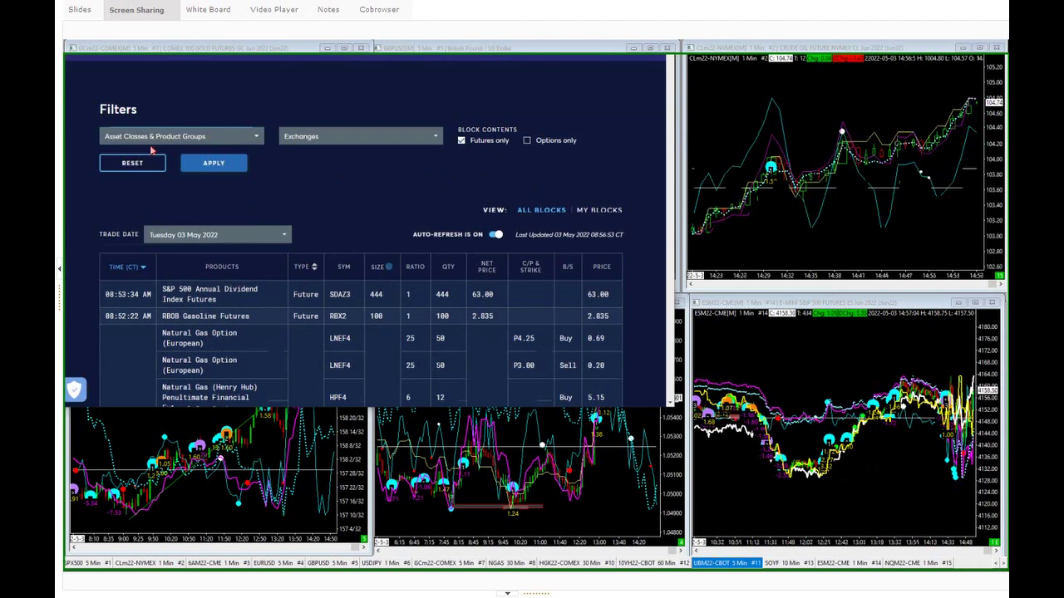
{"action": "left_click", "coordinate": [213, 164]}
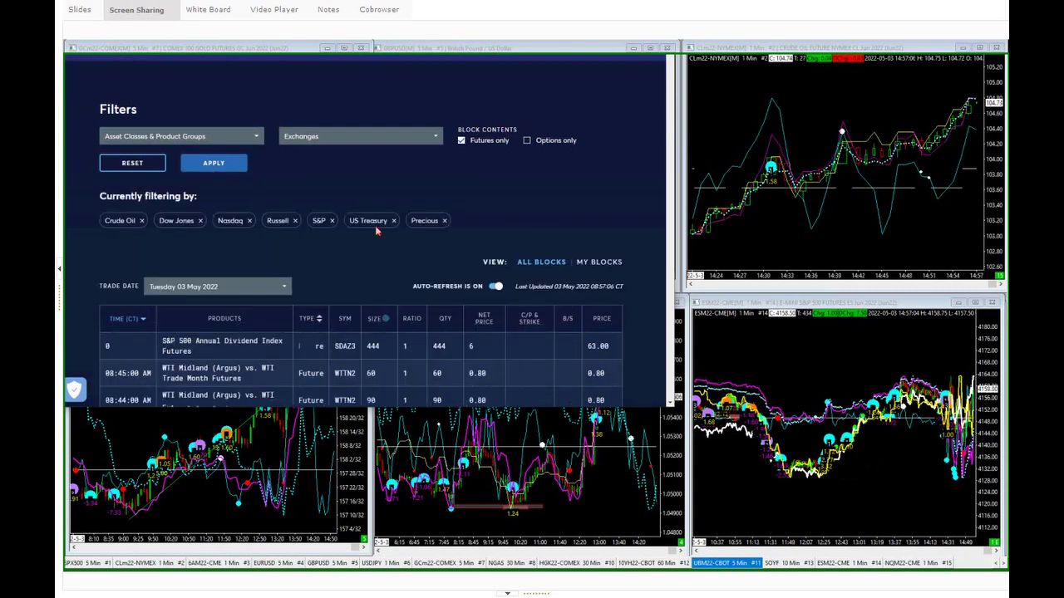
Review the filtered block trades, checking products, sizes, quantities and prices.
{"action": "scroll", "coordinate": [422, 228], "scroll_direction": "down", "scroll_amount": 3}
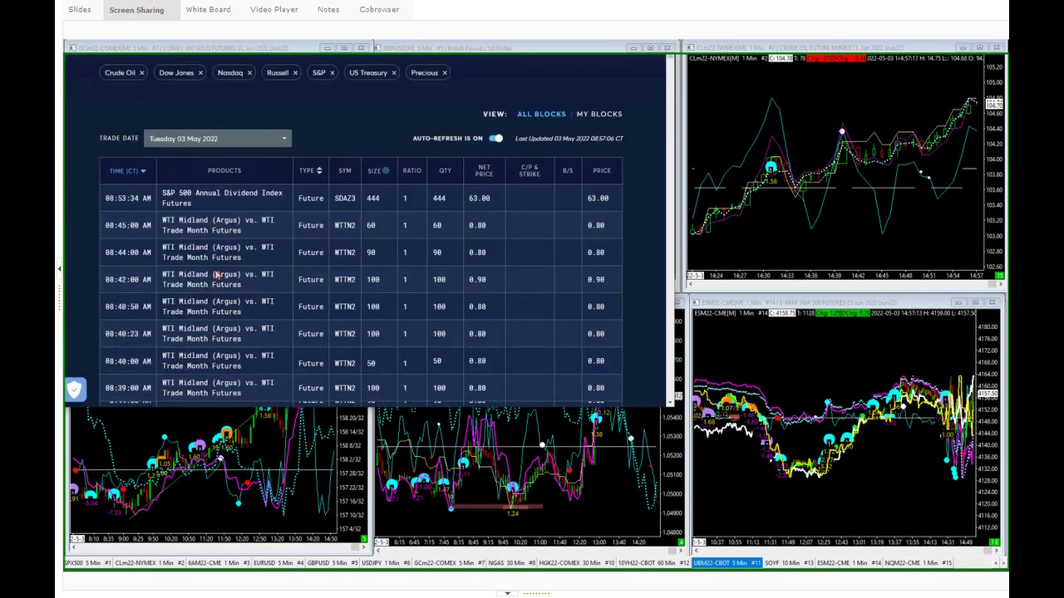
{"action": "scroll", "coordinate": [218, 274], "scroll_direction": "down", "scroll_amount": 1}
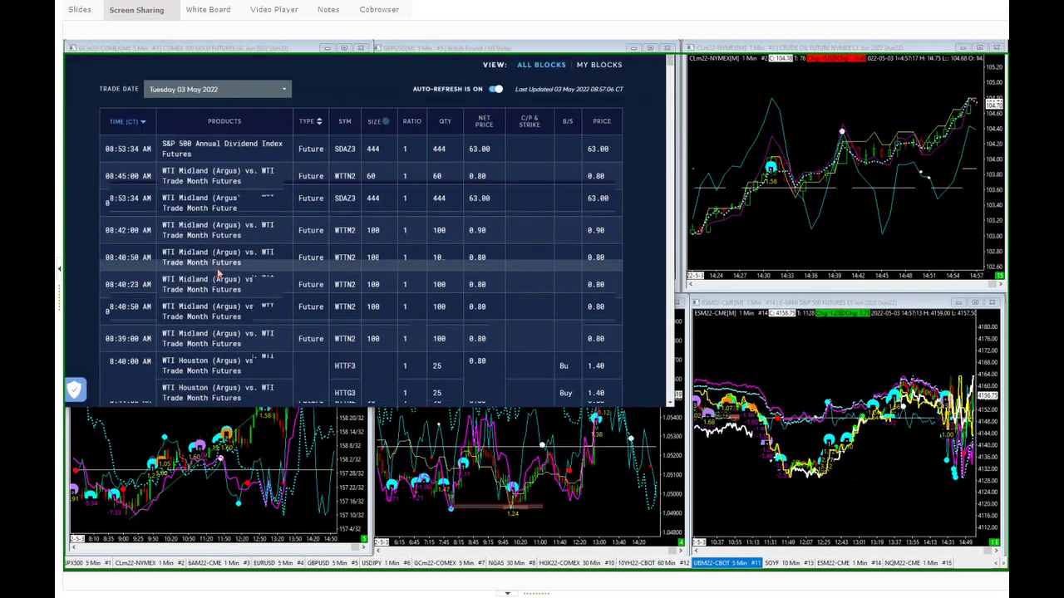
{"action": "scroll", "coordinate": [219, 273], "scroll_direction": "down", "scroll_amount": 3}
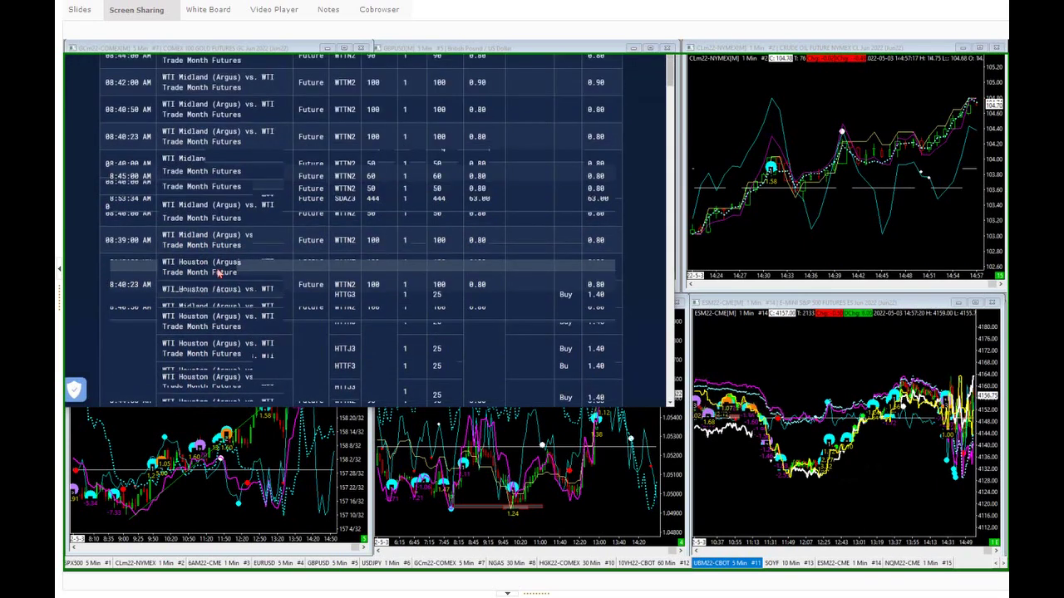
{"action": "scroll", "coordinate": [220, 281], "scroll_direction": "down", "scroll_amount": 3}
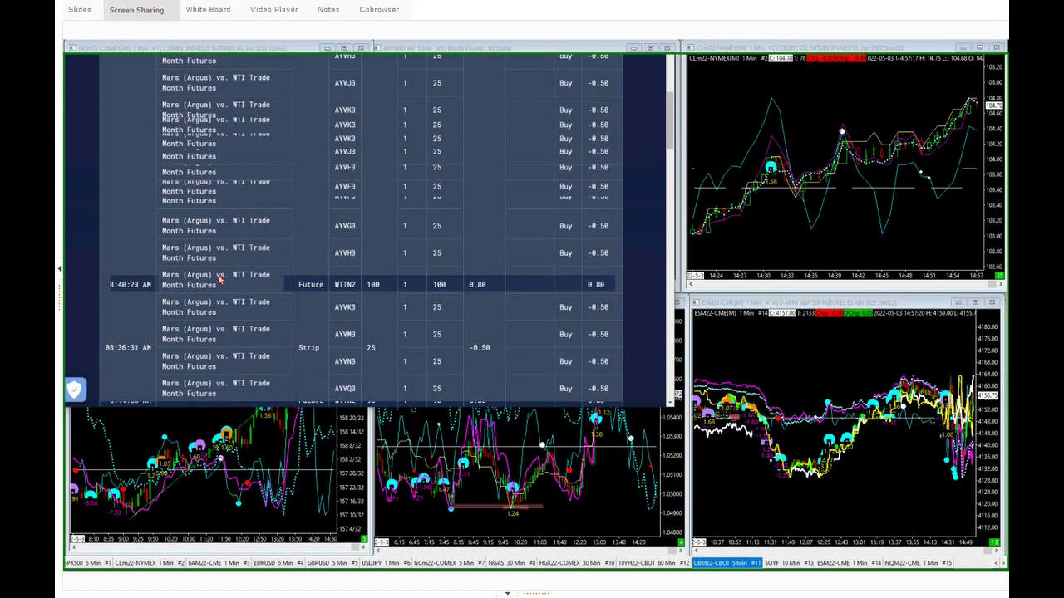
{"action": "scroll", "coordinate": [220, 280], "scroll_direction": "up", "scroll_amount": 3}
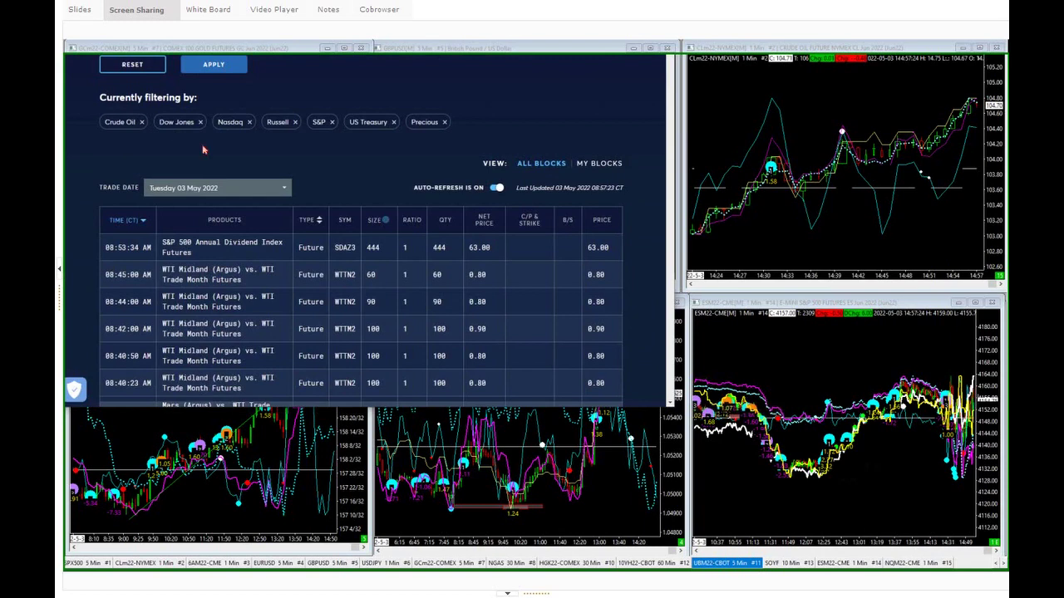
{"action": "scroll", "coordinate": [203, 149], "scroll_direction": "down", "scroll_amount": 1}
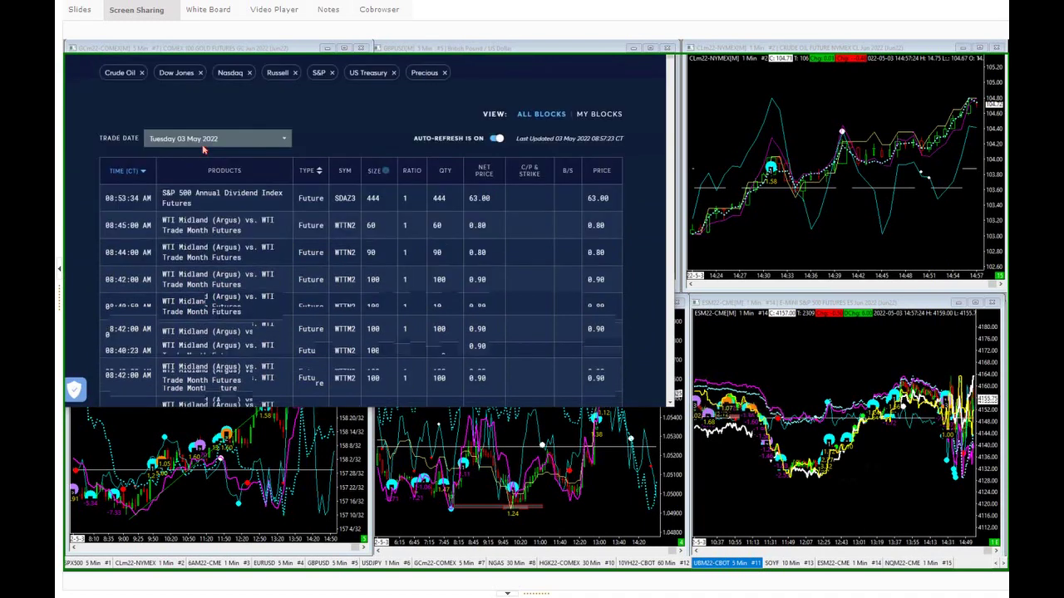
{"action": "scroll", "coordinate": [203, 149], "scroll_direction": "down", "scroll_amount": 2}
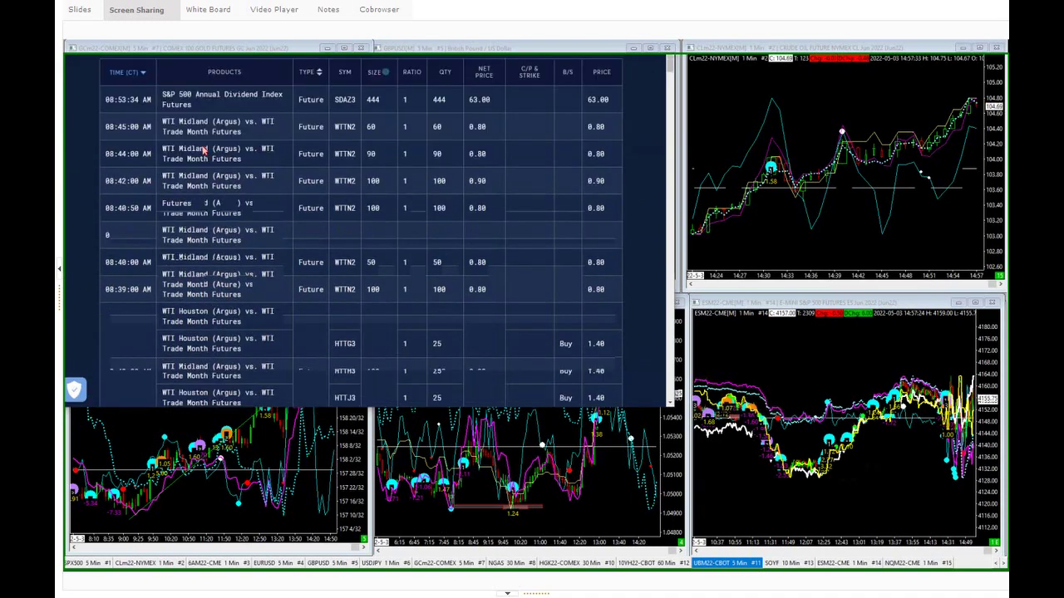